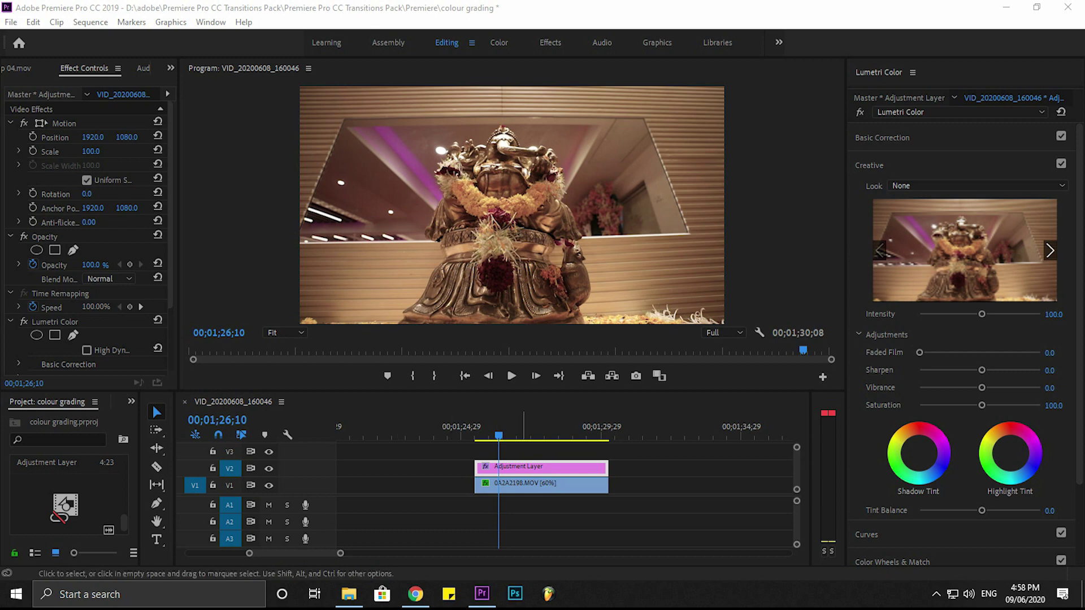
# Select the clip on V1 and play it briefly to preview the footage
pyautogui.click(520, 485)
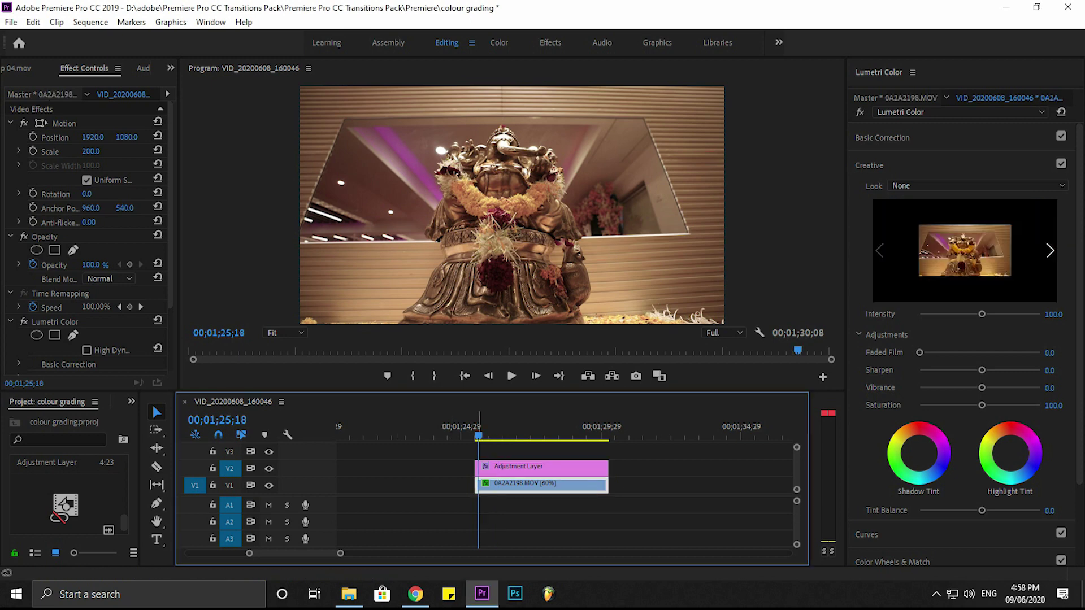
pyautogui.click(511, 375)
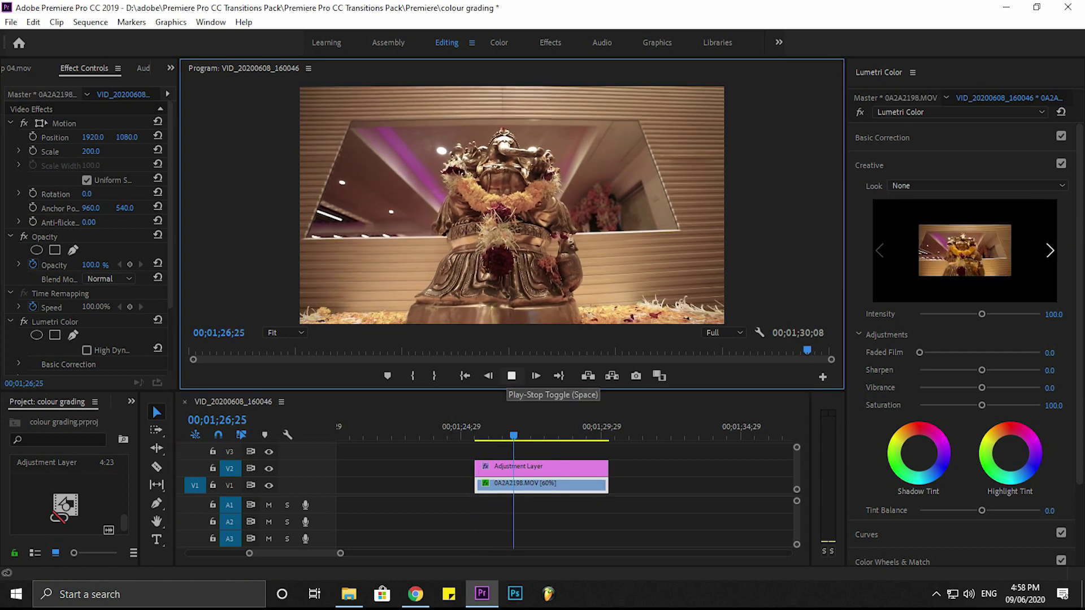
pyautogui.click(511, 375)
# Return the playhead to 00;01;26;07 and widen the Project bin so thumbnails show
pyautogui.click(496, 435)
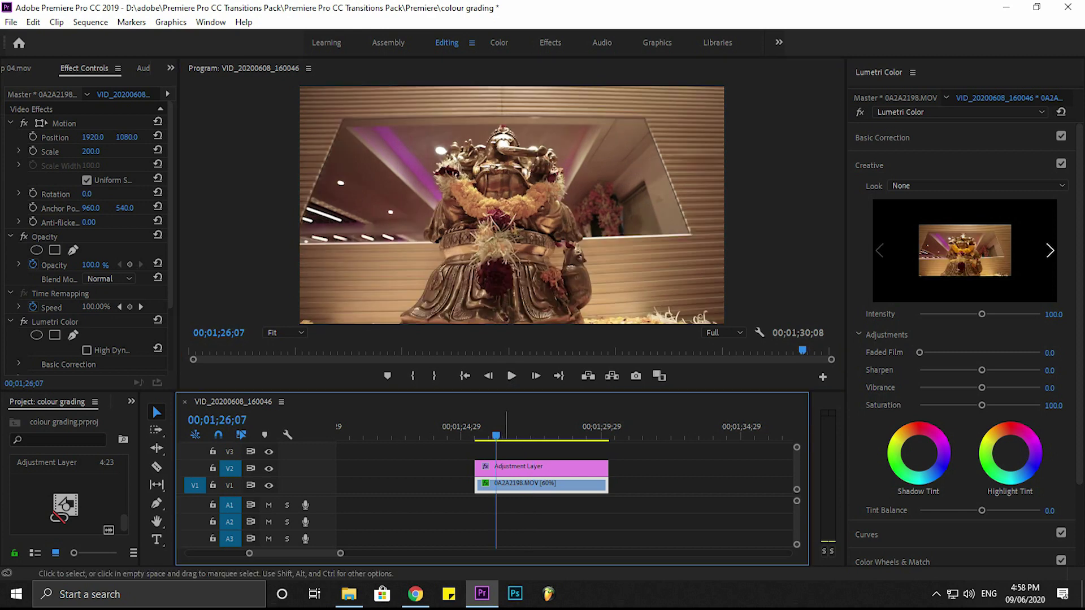
pyautogui.click(508, 466)
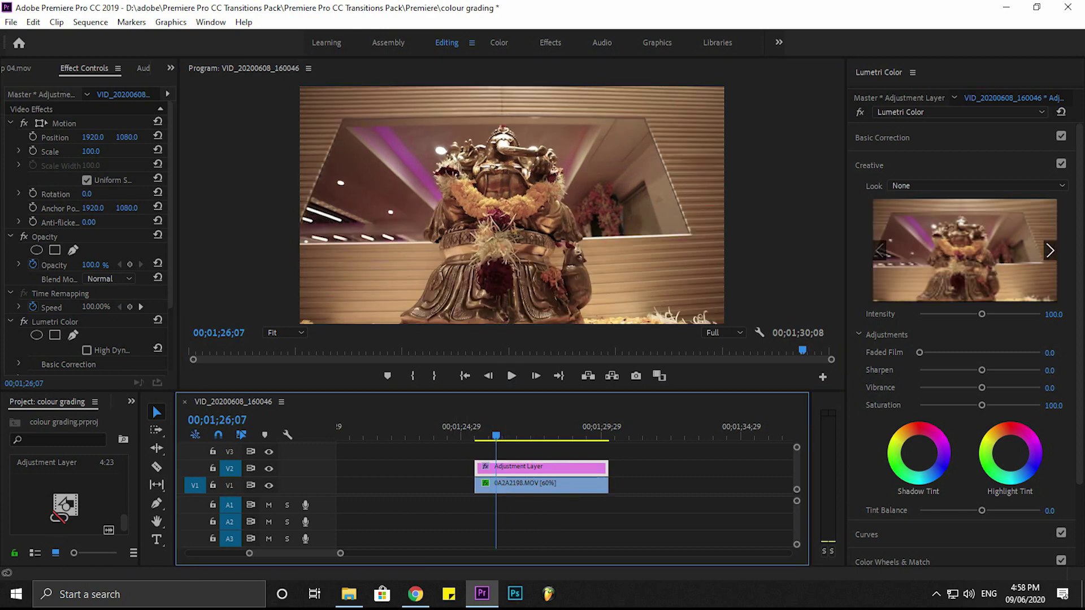
pyautogui.moveTo(141, 481); pyautogui.dragTo(172, 480)
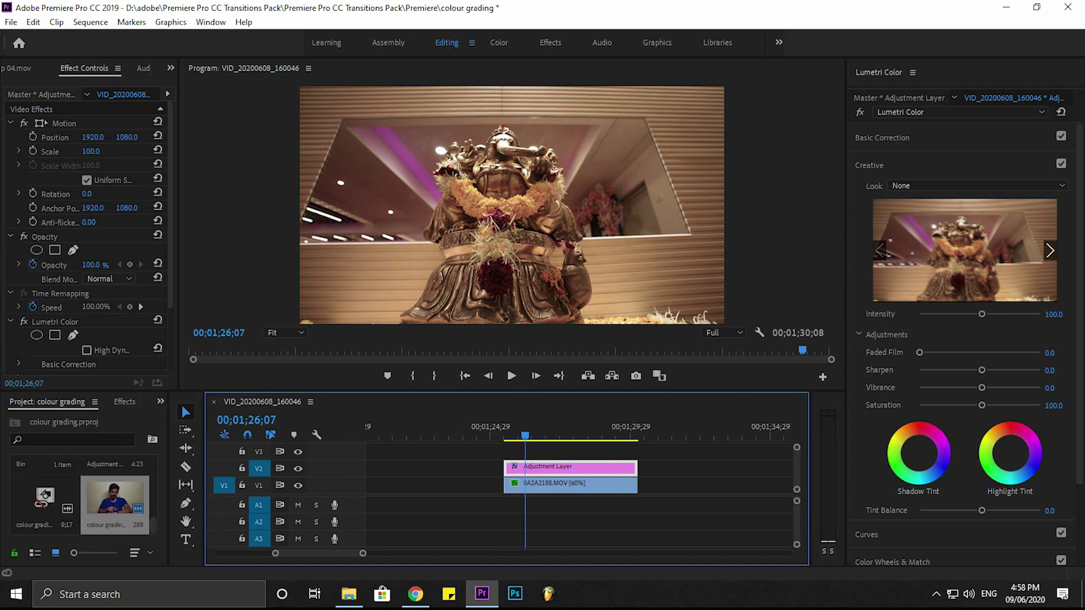
pyautogui.click(113, 542)
pyautogui.rightClick(105, 420)
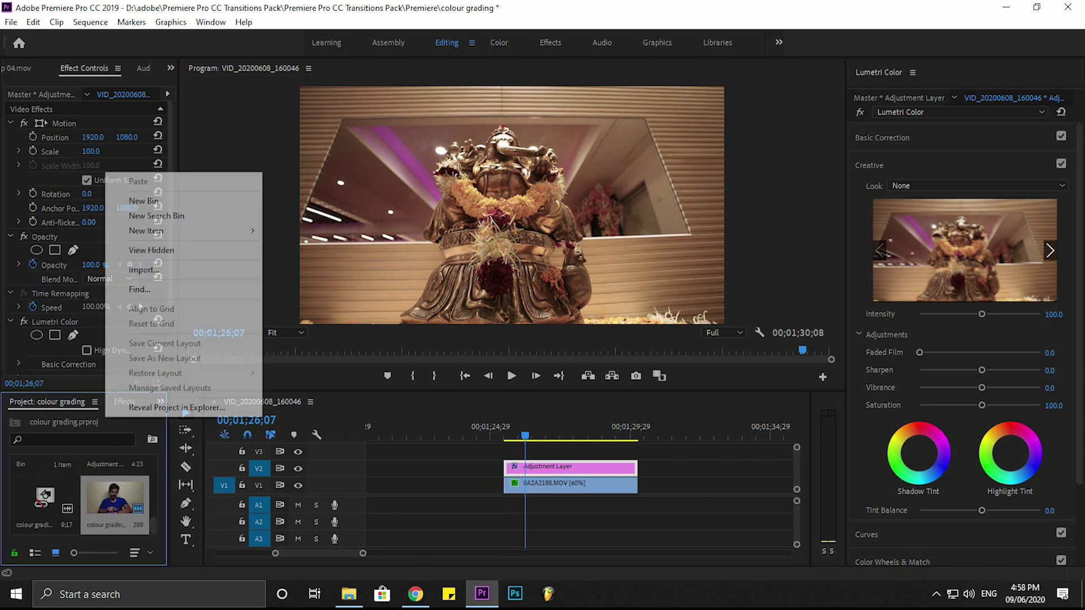
pyautogui.moveTo(170, 231)
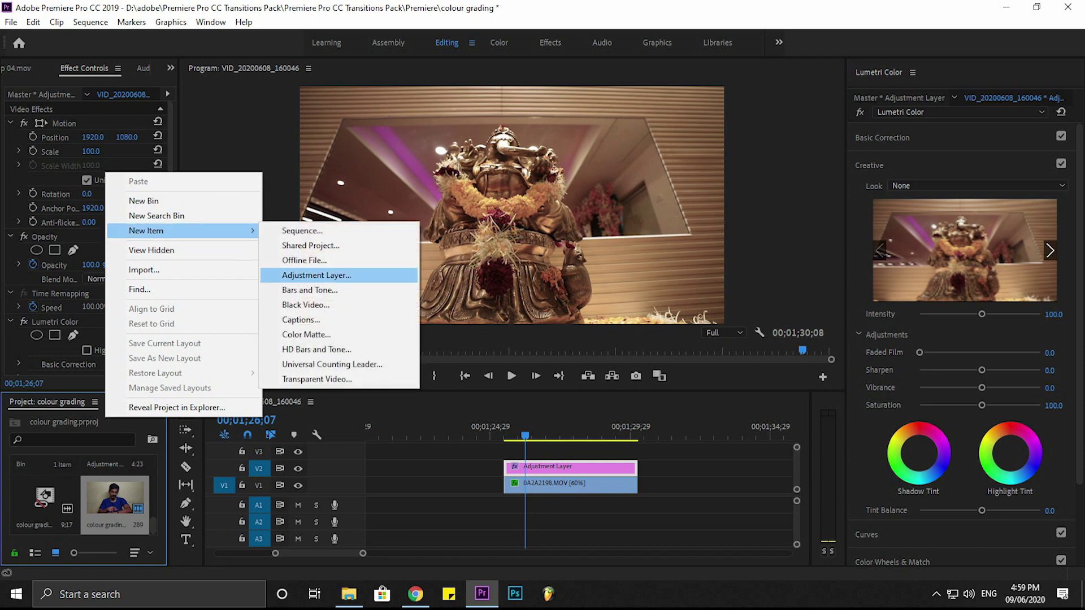
pyautogui.click(317, 275)
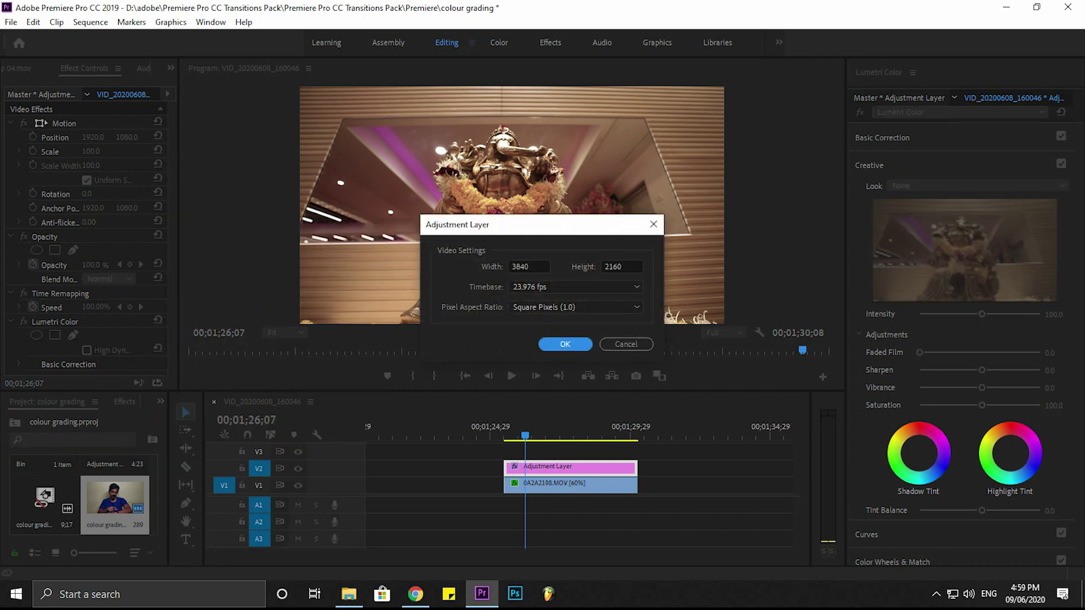
pyautogui.click(626, 344)
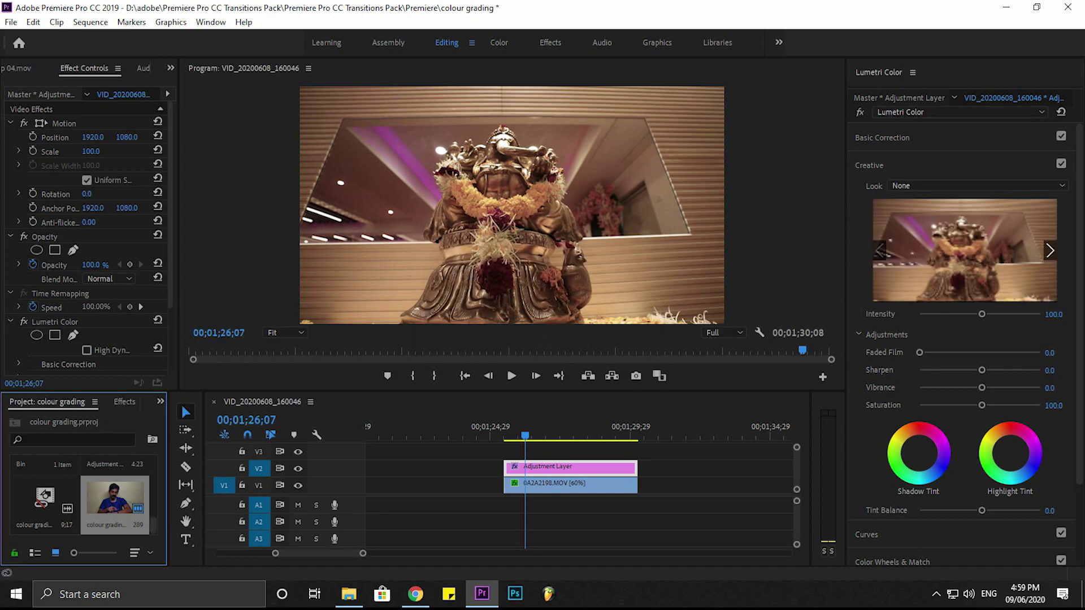
pyautogui.click(528, 435)
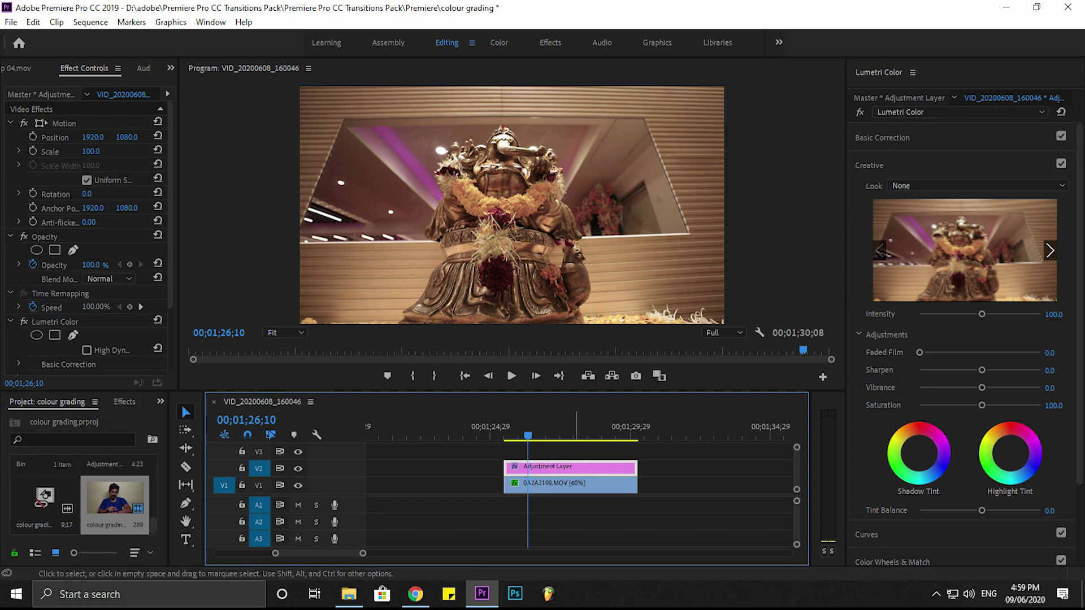
pyautogui.click(297, 469)
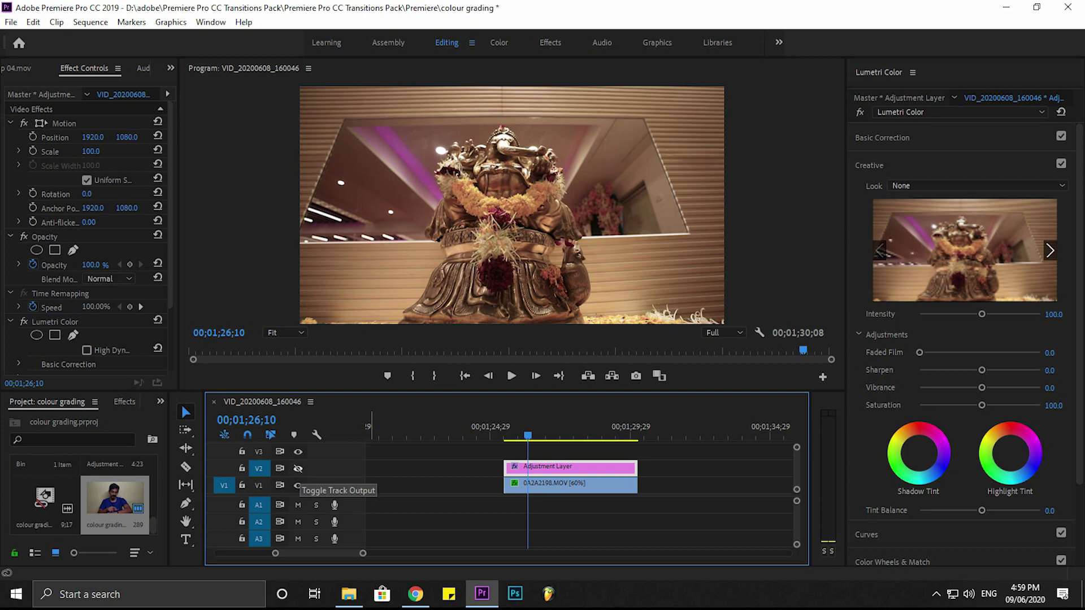
pyautogui.click(298, 469)
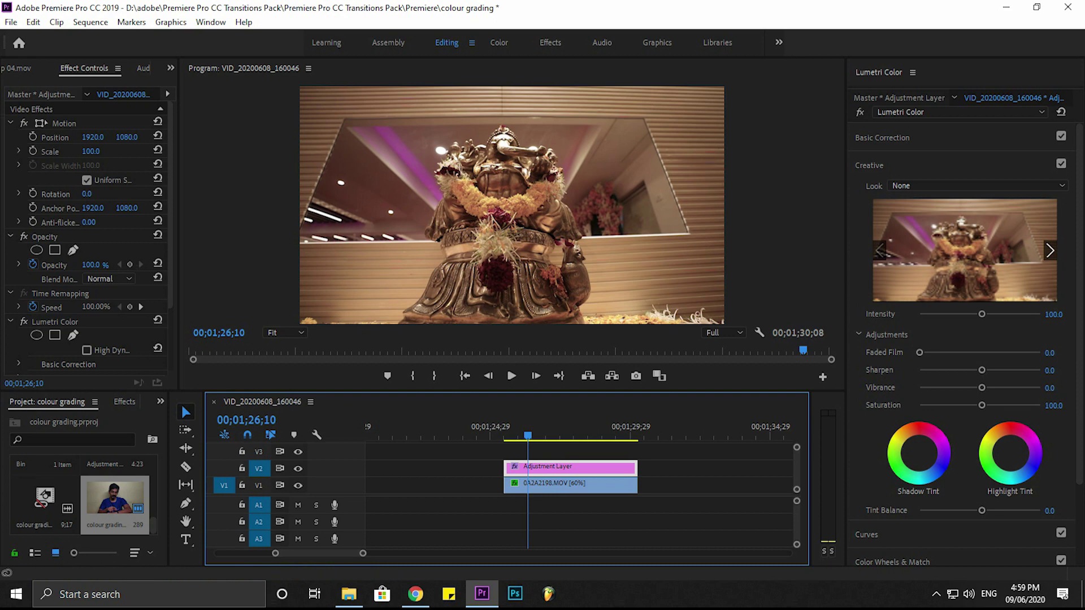
pyautogui.click(883, 138)
# Apply the SL NEUTRAL START look in the Lumetri Creative section
pyautogui.click(882, 137)
pyautogui.click(869, 165)
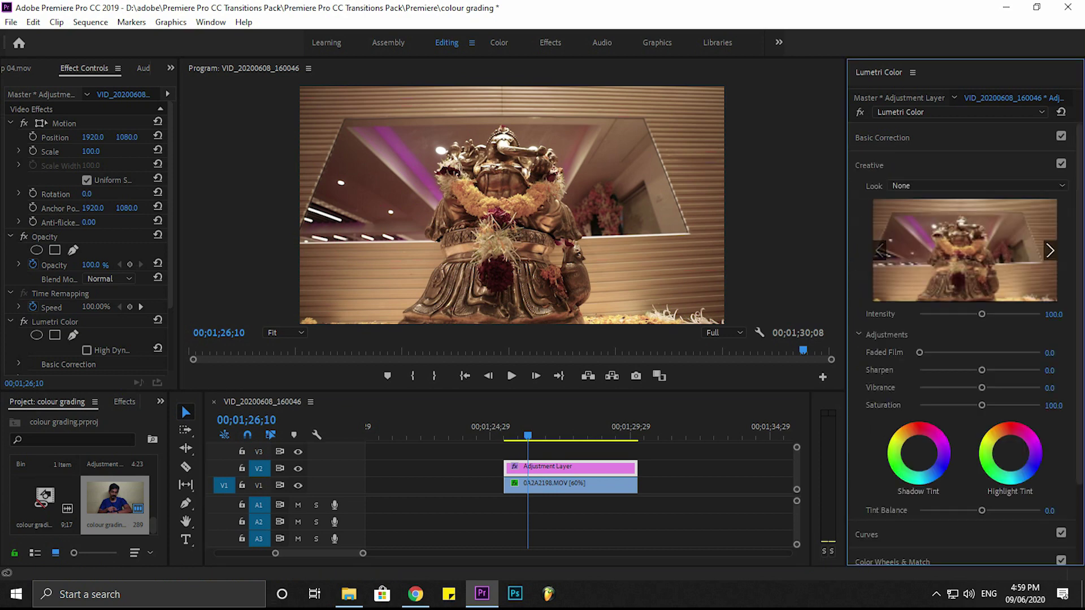
pyautogui.click(975, 185)
pyautogui.scroll(-5, 960, 378)
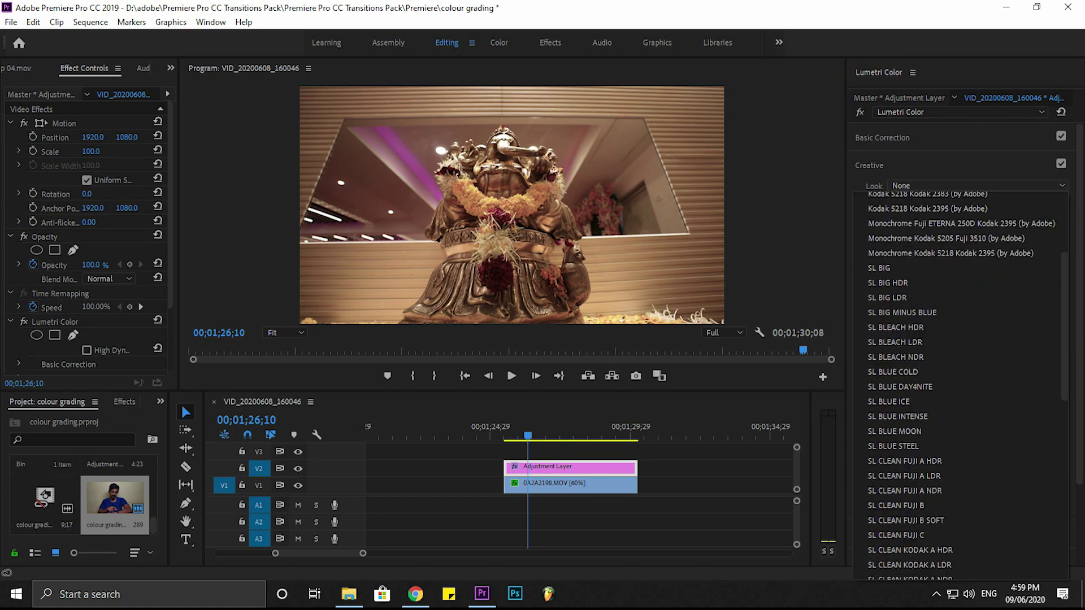
pyautogui.scroll(-5, 961, 379)
pyautogui.scroll(-4, 961, 379)
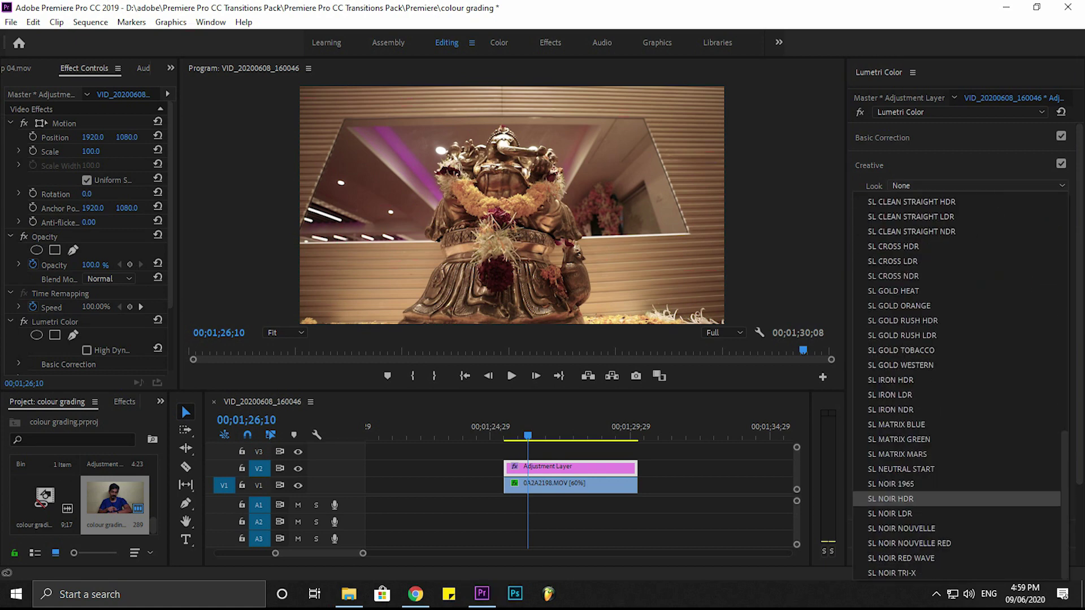
pyautogui.click(904, 469)
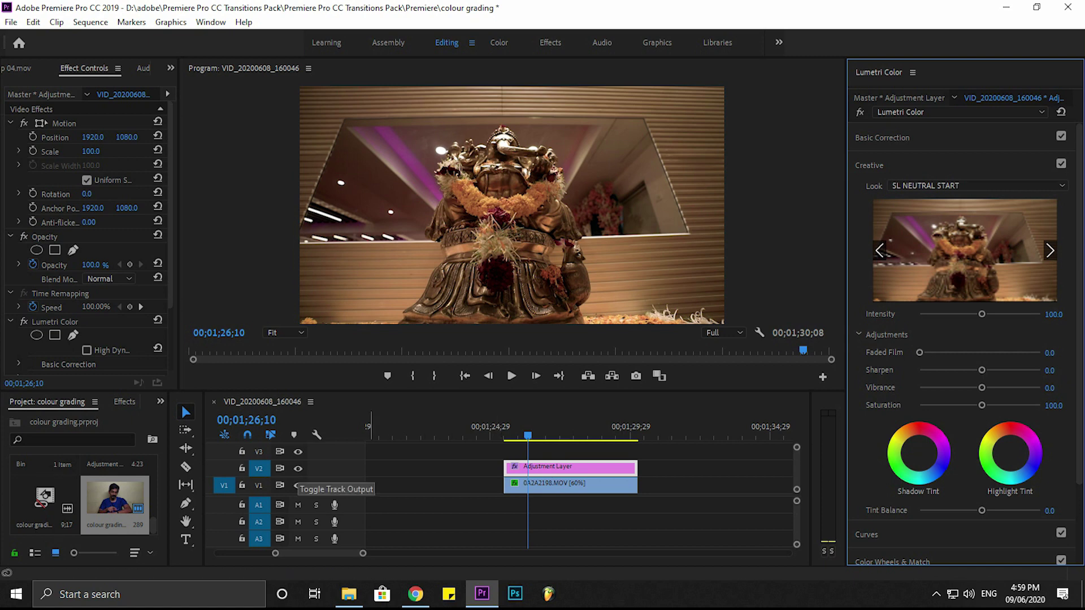
# Toggle the V2 adjustment layer's output off and on to compare, then show Basic Correction
pyautogui.click(296, 485)
pyautogui.click(298, 468)
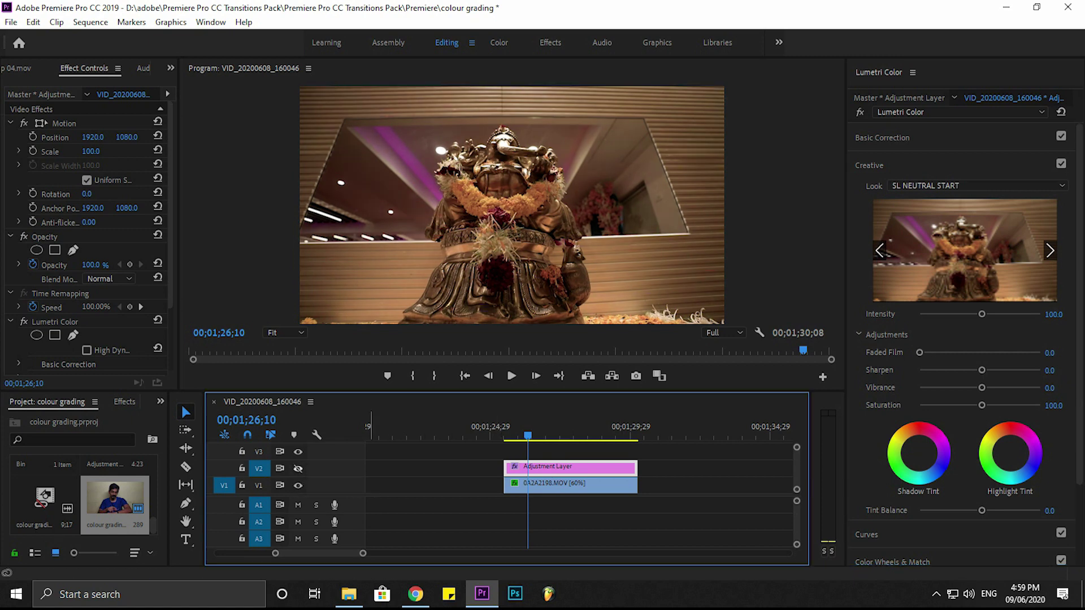
pyautogui.click(298, 468)
pyautogui.click(883, 138)
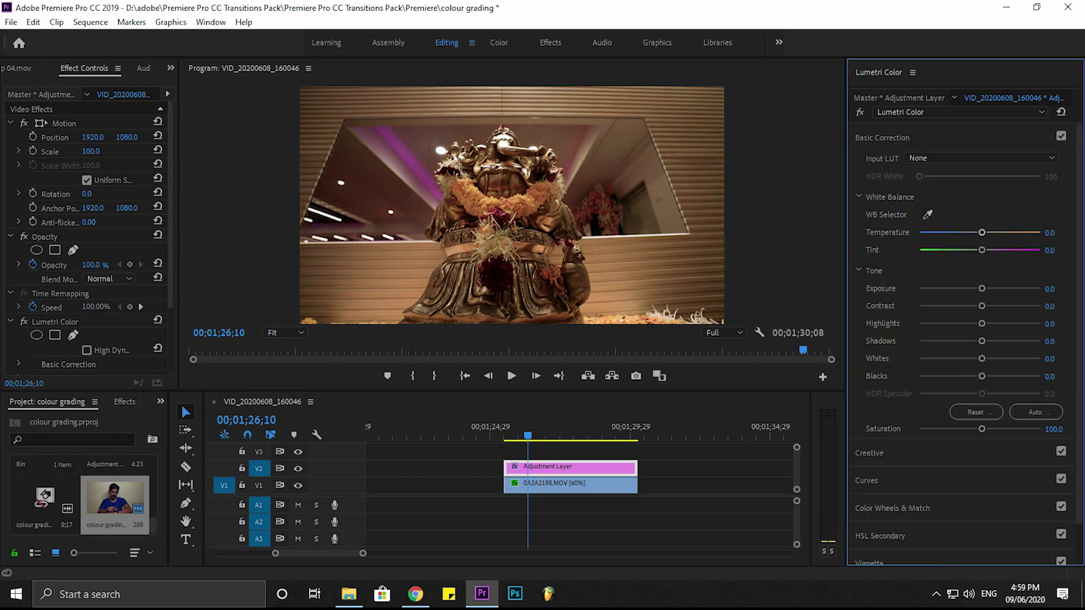
# Set Temperature to -26.3 and Saturation to 130.7, toggling V2 output to compare
pyautogui.moveTo(1050, 233); pyautogui.dragTo(1040, 232)
pyautogui.moveTo(982, 429); pyautogui.dragTo(996, 429)
pyautogui.click(298, 469)
pyautogui.click(297, 469)
pyautogui.click(298, 468)
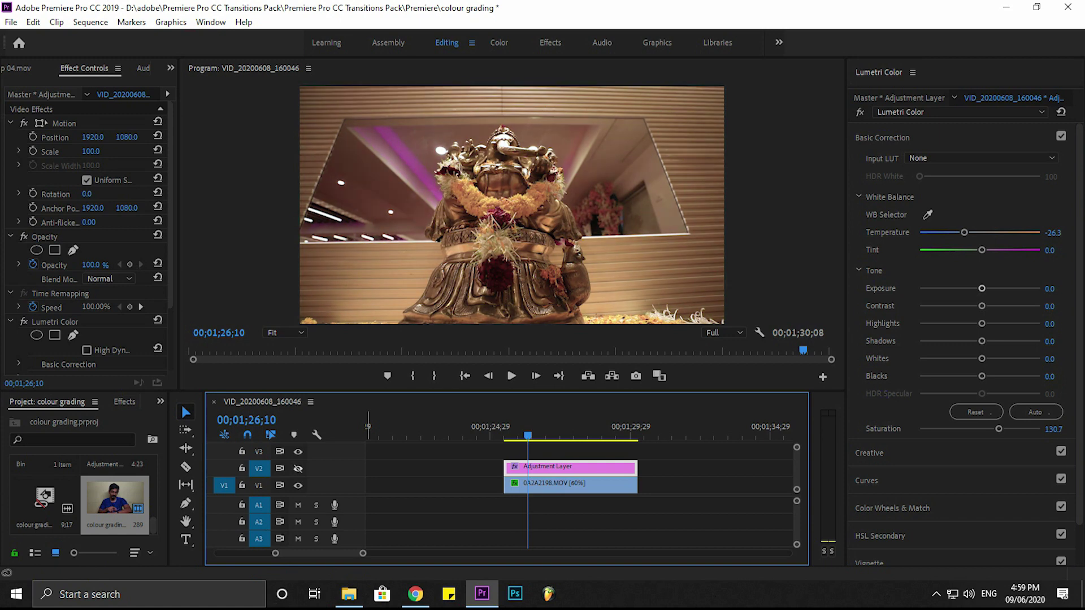
pyautogui.click(297, 469)
pyautogui.click(298, 469)
pyautogui.click(298, 469)
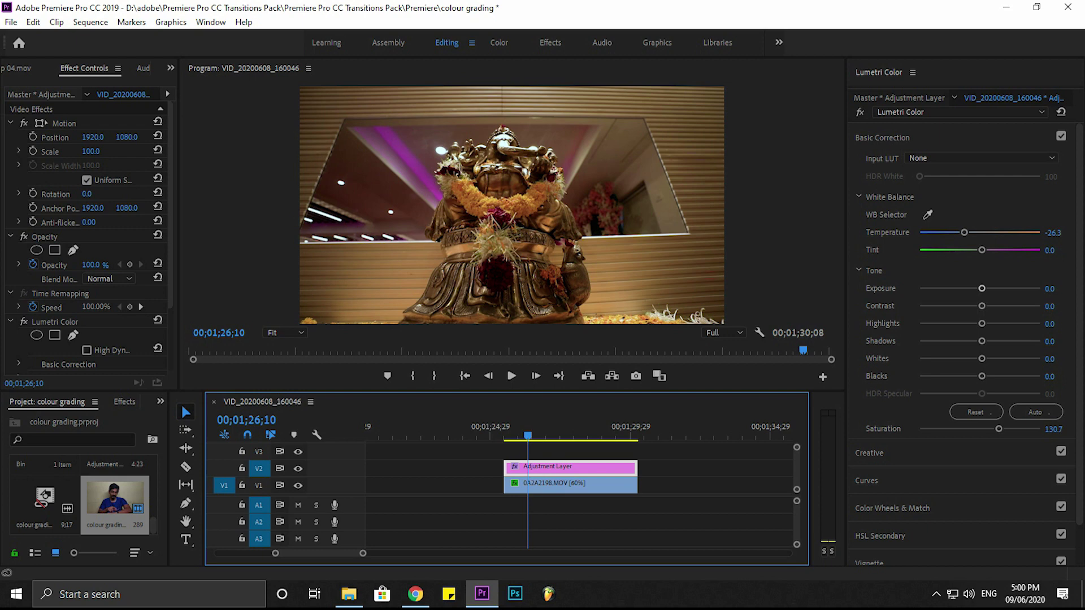
# In Curves, boost red and purple hues on the Hue vs Sat curve
pyautogui.click(867, 480)
pyautogui.scroll(-3, 961, 339)
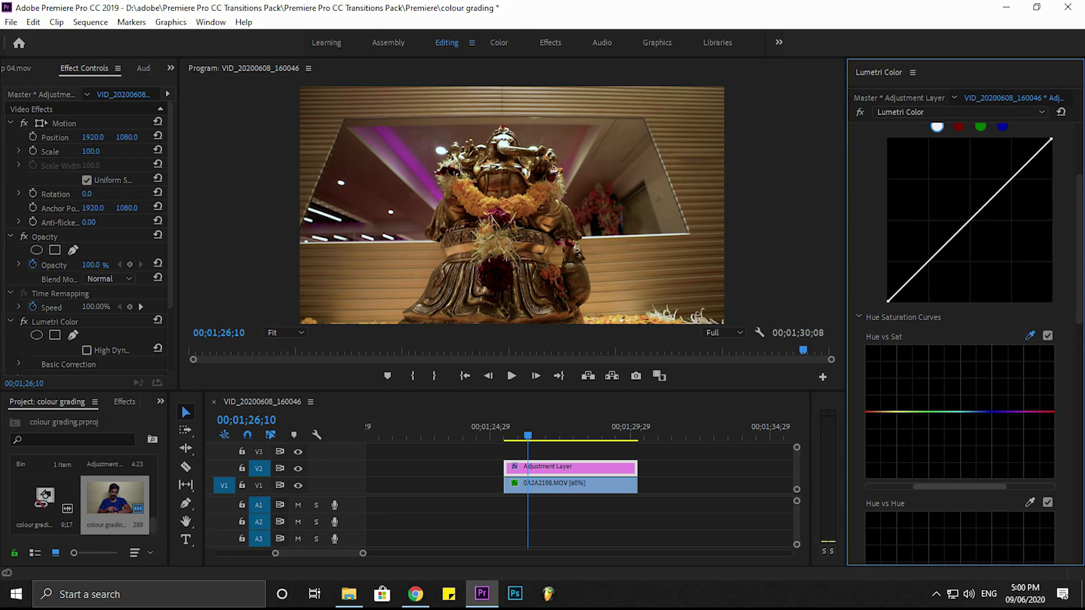
pyautogui.moveTo(871, 411); pyautogui.dragTo(869, 403)
pyautogui.moveTo(1012, 412); pyautogui.dragTo(1013, 385)
# Add three points to the RGB curve to form a gentle S-curve
pyautogui.scroll(3, 961, 339)
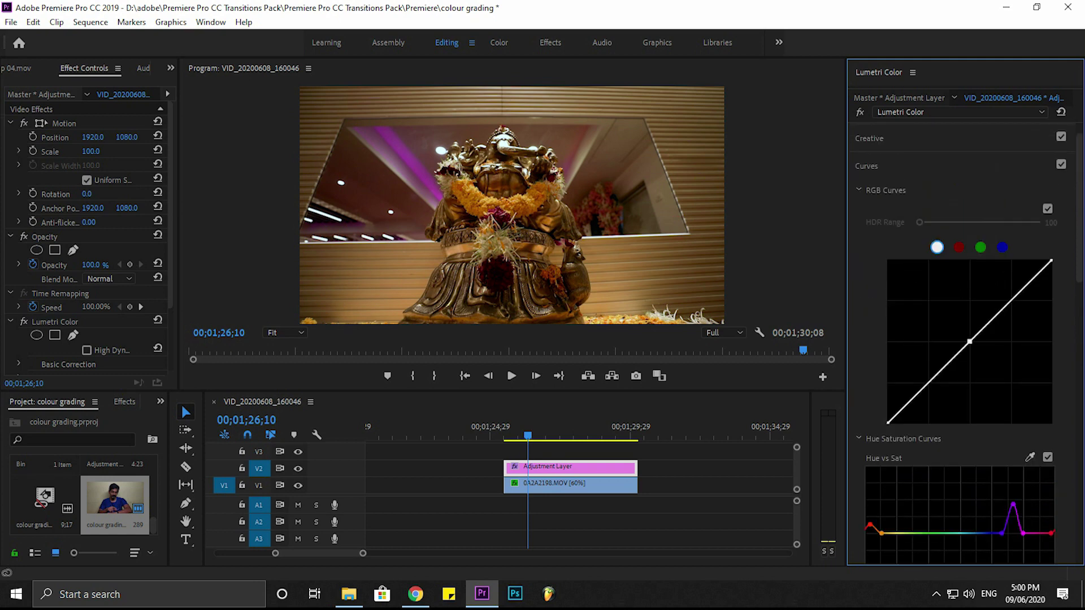
pyautogui.moveTo(970, 341); pyautogui.dragTo(968, 337)
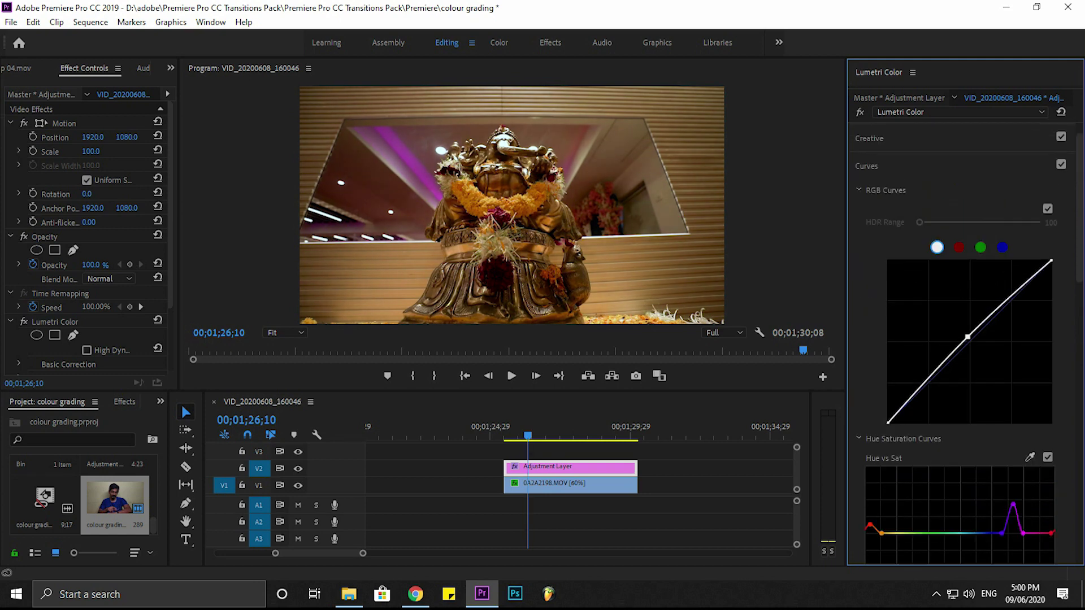
pyautogui.moveTo(1010, 298); pyautogui.dragTo(1019, 300)
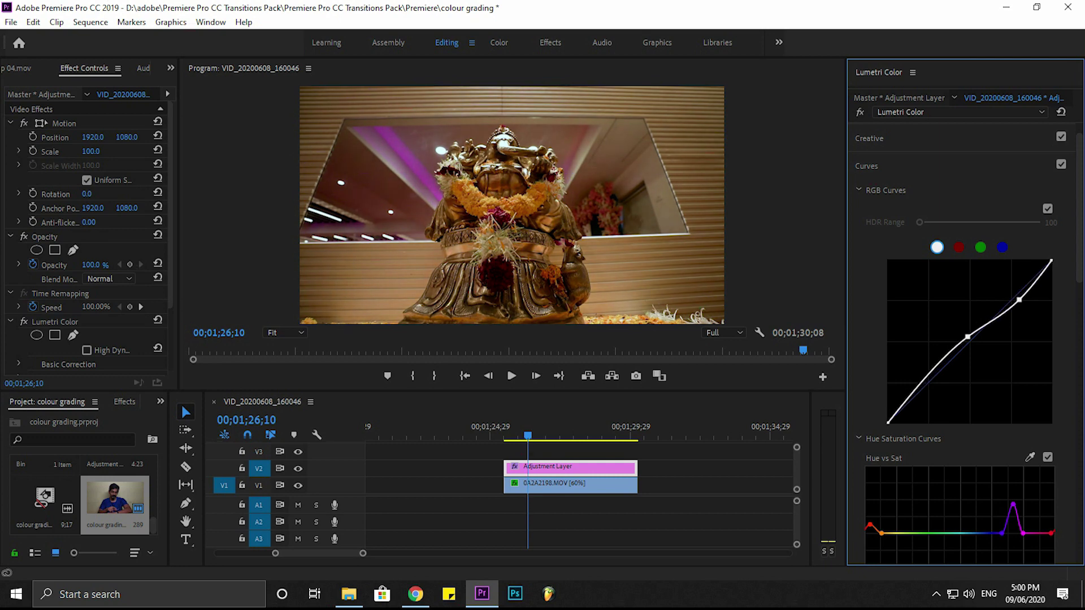
pyautogui.moveTo(922, 379); pyautogui.dragTo(923, 379)
# In the Creative section, set Faded Film to 25.1 and Vibrance to 35.2
pyautogui.click(869, 138)
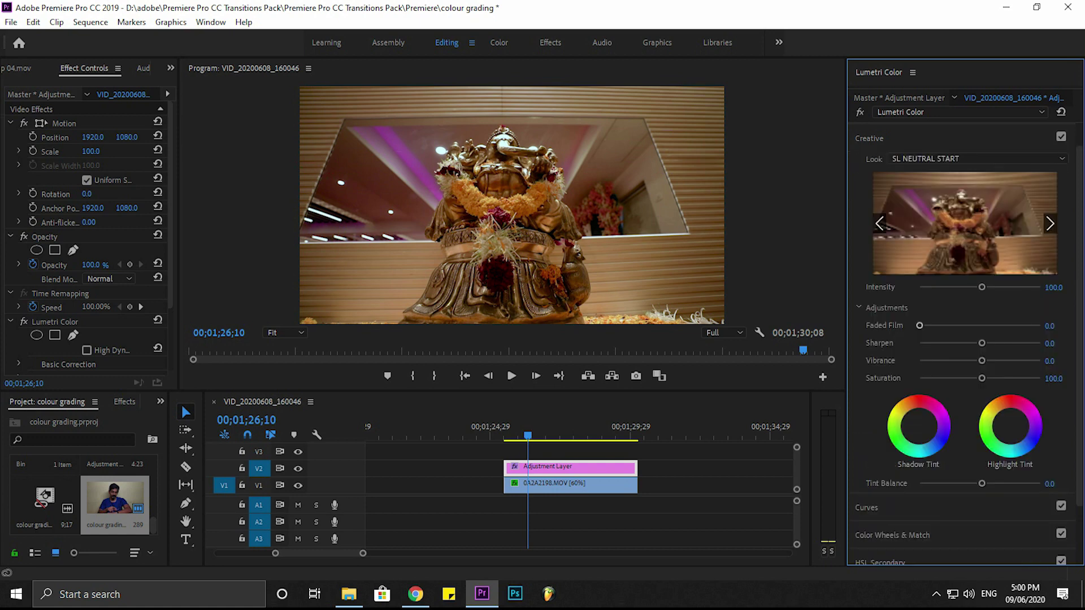
pyautogui.moveTo(919, 326)
pyautogui.mouseDown()
pyautogui.moveTo(961, 325)
pyautogui.moveTo(950, 326)
pyautogui.mouseUp()
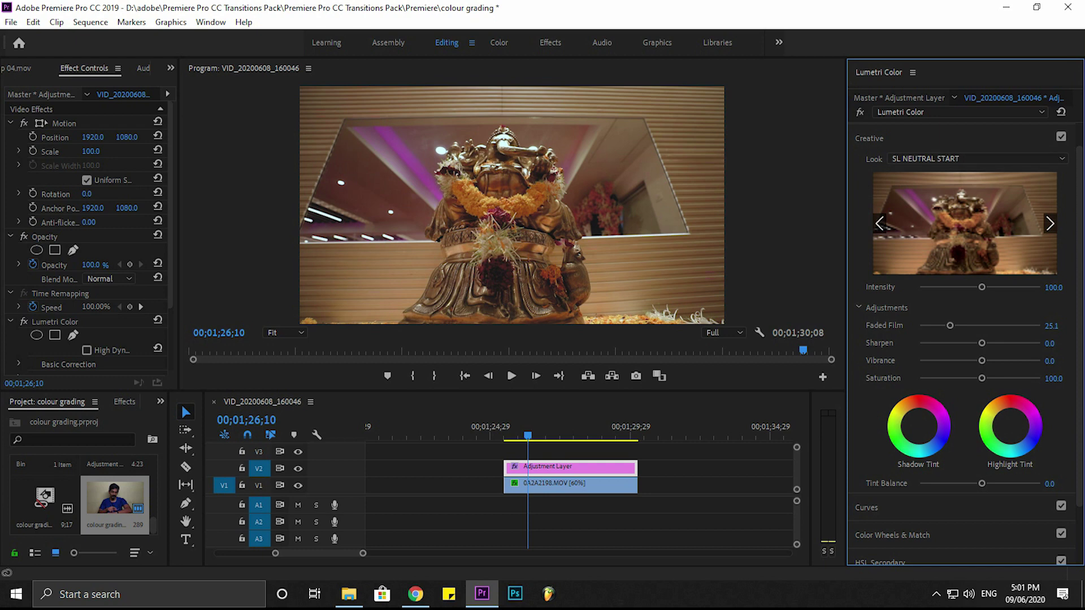
pyautogui.scroll(1, 969, 339)
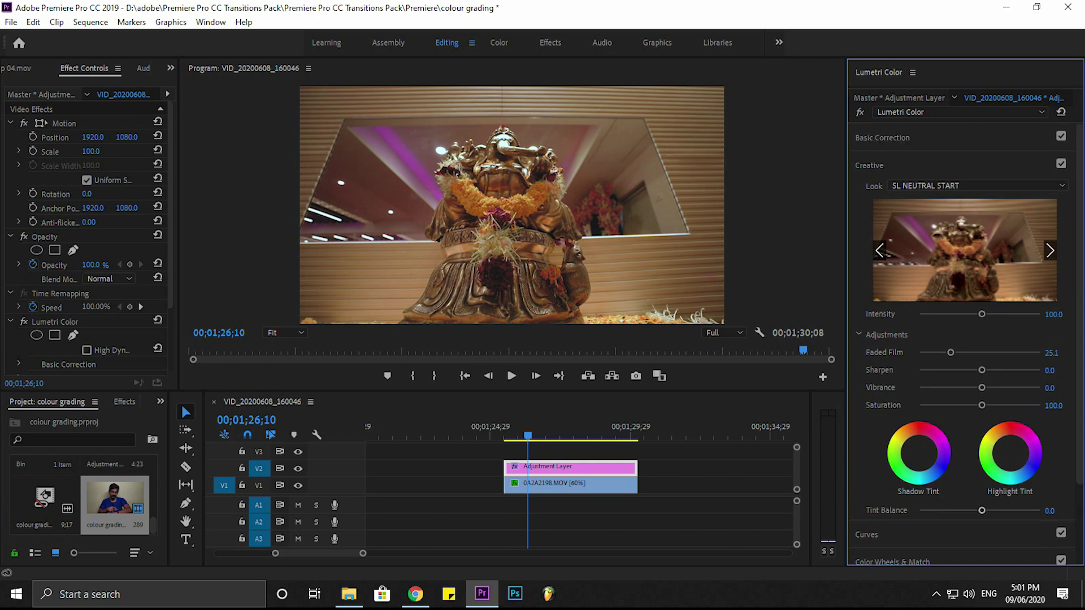
pyautogui.moveTo(982, 387); pyautogui.dragTo(1005, 388)
# Set Contrast 6.1, Highlights 26.3, Shadows 8.4, Whites 30.7 and Saturation 127.4 in Basic Correction
pyautogui.click(882, 137)
pyautogui.moveTo(982, 288)
pyautogui.mouseDown()
pyautogui.moveTo(995, 288)
pyautogui.moveTo(983, 306)
pyautogui.moveTo(1000, 305)
pyautogui.moveTo(983, 289)
pyautogui.moveTo(961, 306)
pyautogui.moveTo(984, 305)
pyautogui.moveTo(995, 323)
pyautogui.moveTo(985, 359)
pyautogui.moveTo(1001, 359)
pyautogui.mouseUp()
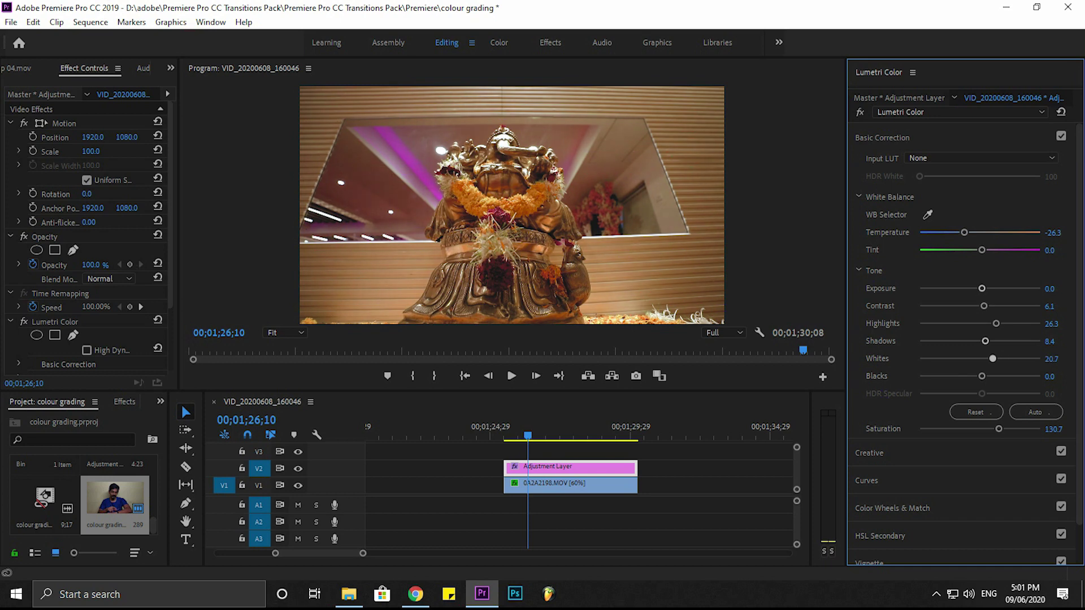
pyautogui.moveTo(1001, 359); pyautogui.dragTo(999, 358)
pyautogui.moveTo(998, 429); pyautogui.dragTo(997, 429)
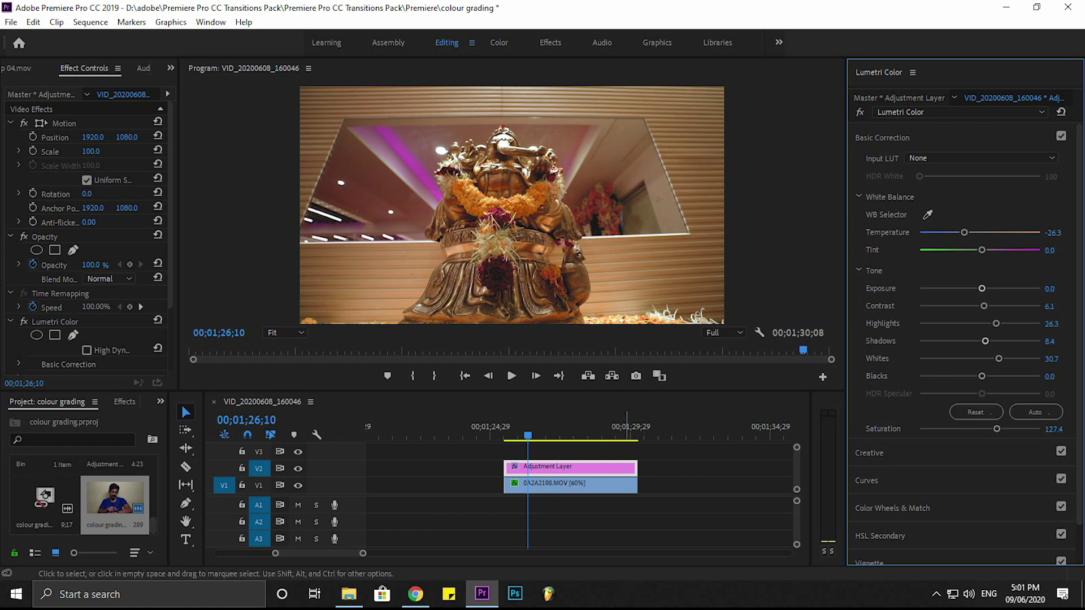
pyautogui.scroll(-2, 997, 428)
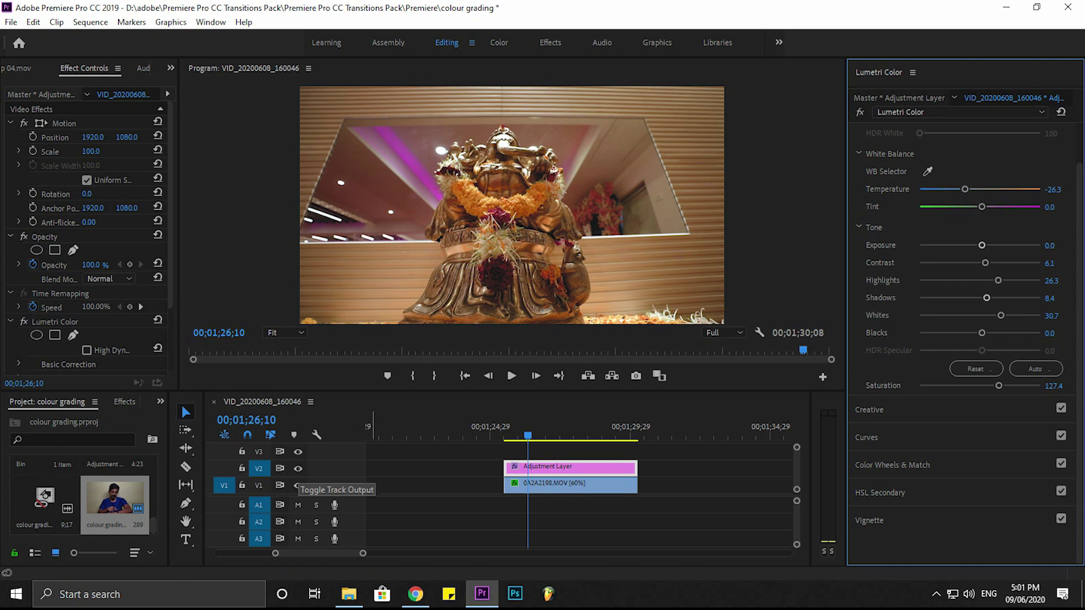
# Toggle the V2 adjustment layer's output off and on to compare graded and ungraded footage
pyautogui.click(297, 469)
pyautogui.click(297, 468)
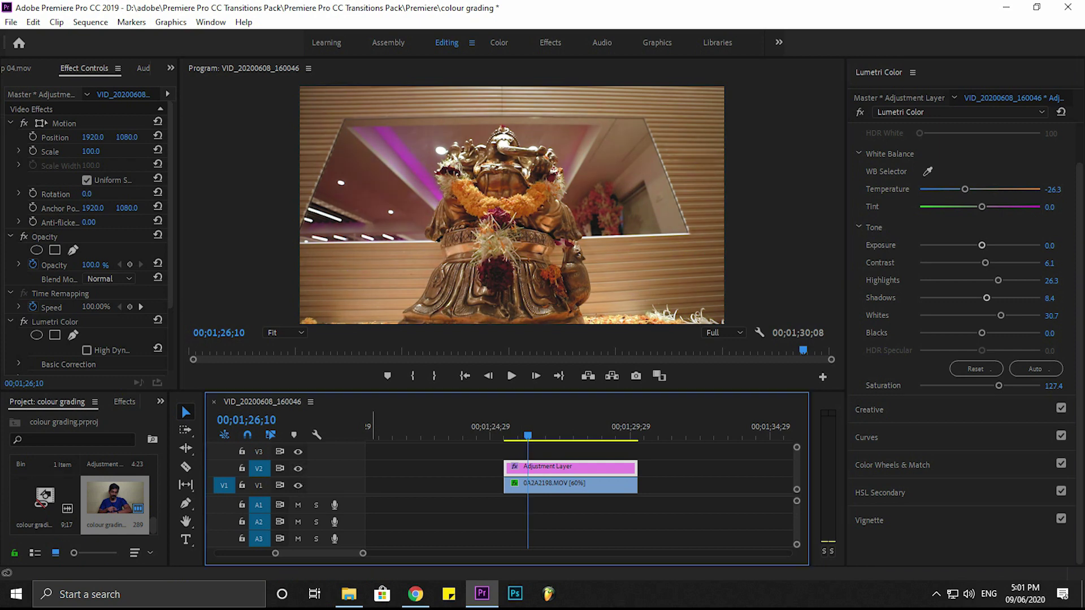
pyautogui.click(298, 469)
pyautogui.click(298, 469)
# Move the playhead back and play the graded shot through to 00;01;29;25
pyautogui.moveTo(527, 435); pyautogui.dragTo(508, 435)
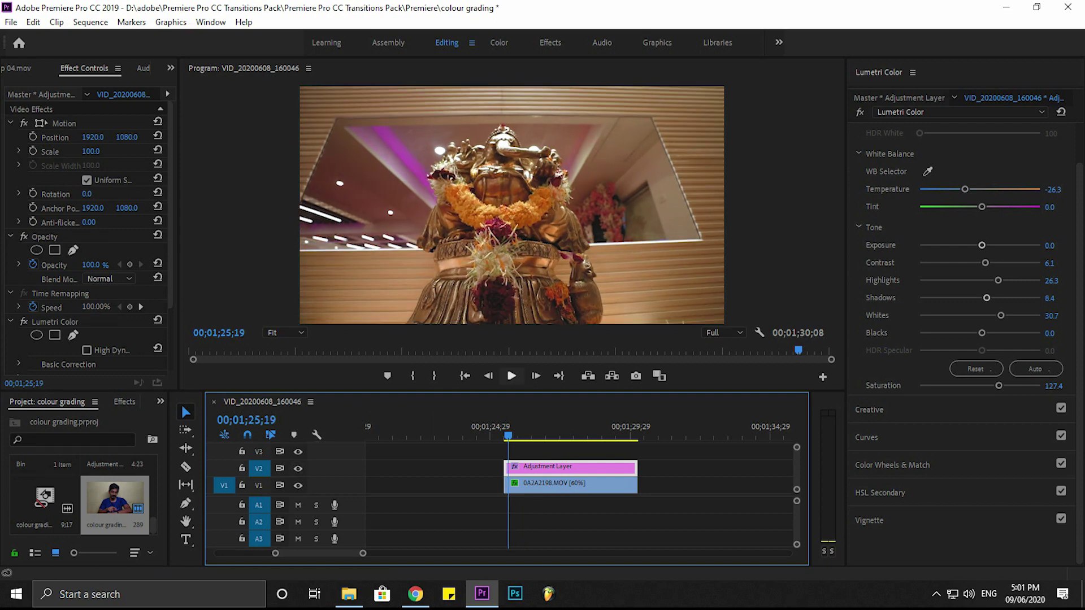
pyautogui.click(511, 376)
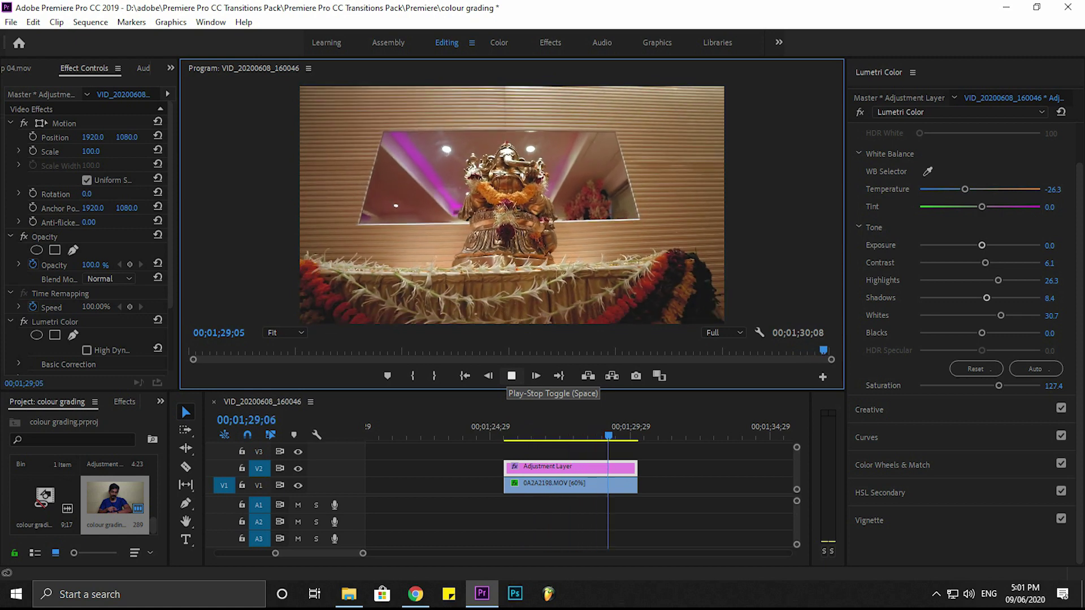
pyautogui.press('space')
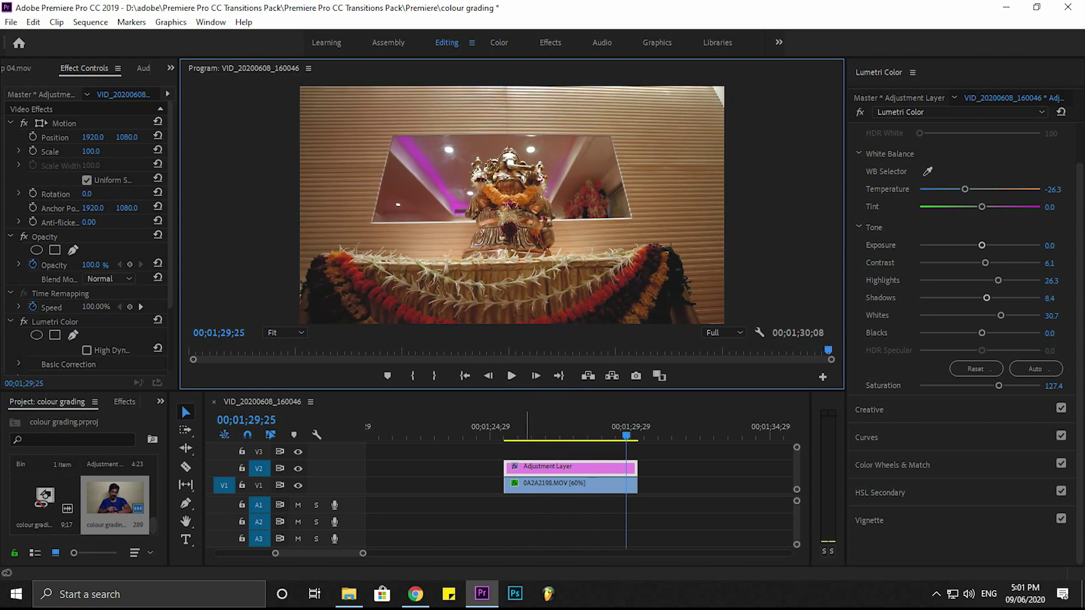